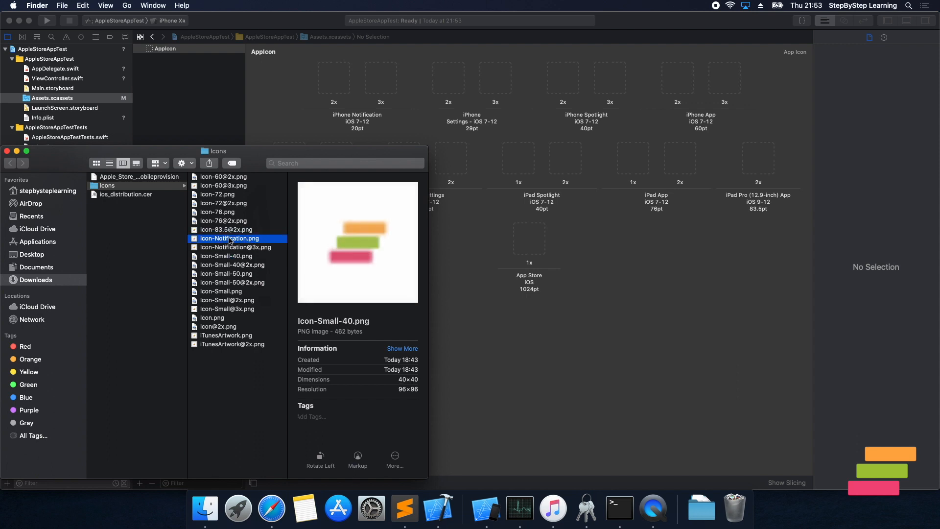
- Fill the iPhone Notification and Settings 2x/3x slots, replacing the wrongly sized Settings icon
{"action": "left_click", "coordinate": [220, 300]}
{"action": "left_click", "coordinate": [226, 336]}
{"action": "left_click", "coordinate": [229, 239]}
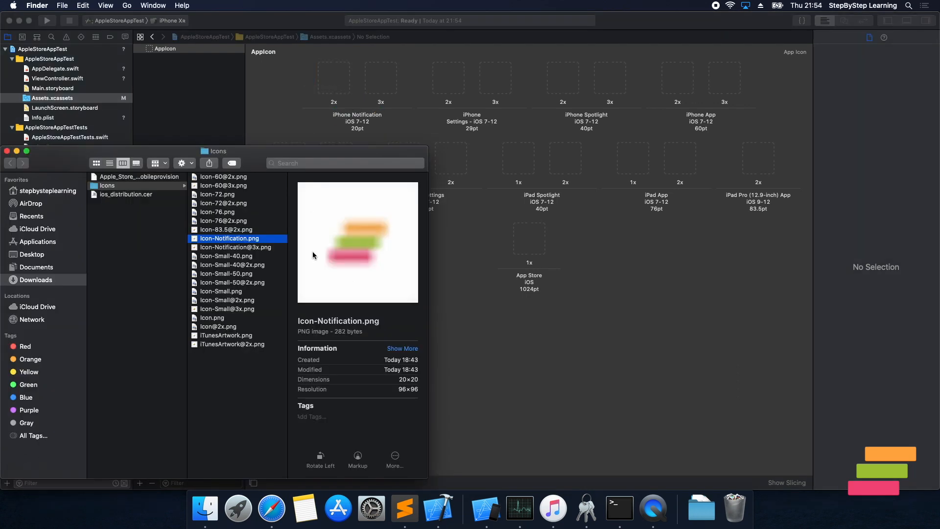
{"action": "left_click_drag", "start_coordinate": [213, 240], "coordinate": [334, 79]}
{"action": "left_click", "coordinate": [221, 247]}
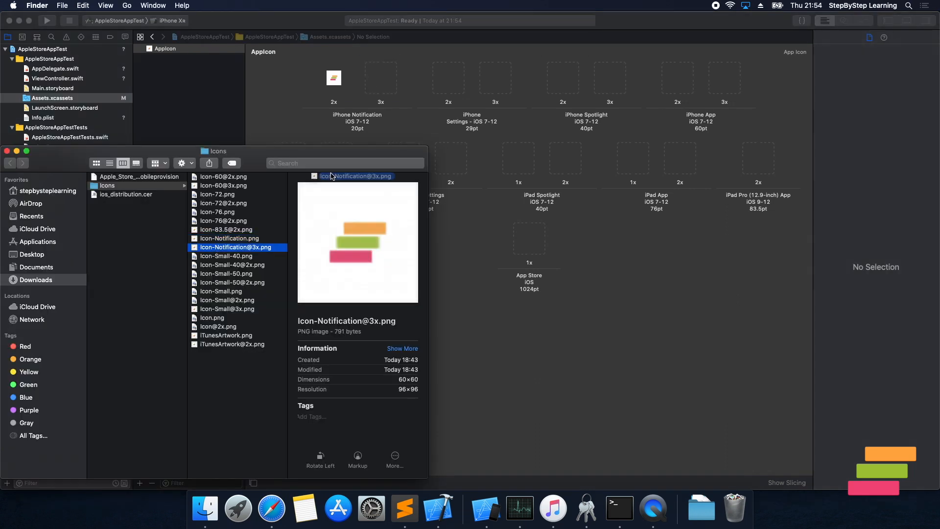
{"action": "left_click_drag", "start_coordinate": [221, 248], "coordinate": [380, 79]}
{"action": "left_click", "coordinate": [232, 300]}
{"action": "left_click_drag", "start_coordinate": [228, 292], "coordinate": [448, 78]}
{"action": "left_click", "coordinate": [448, 79]}
{"action": "key", "text": "BackSpace"}
{"action": "left_click", "coordinate": [221, 300]}
{"action": "left_click_drag", "start_coordinate": [221, 300], "coordinate": [448, 78]}
{"action": "left_click_drag", "start_coordinate": [225, 309], "coordinate": [495, 78]}
- Fill iPhone Spotlight and App 2x/3x slots, swapping the mistaken Spotlight 3x icon for Icon-60@2x
{"action": "left_click", "coordinate": [233, 257]}
{"action": "left_click_drag", "start_coordinate": [232, 266], "coordinate": [563, 78]}
{"action": "left_click", "coordinate": [226, 292]}
{"action": "left_click", "coordinate": [226, 282]}
{"action": "left_click", "coordinate": [219, 247]}
{"action": "left_click", "coordinate": [225, 302]}
{"action": "left_click", "coordinate": [223, 310]}
{"action": "left_click_drag", "start_coordinate": [229, 247], "coordinate": [610, 79]}
{"action": "left_click", "coordinate": [612, 79]}
{"action": "key", "text": "BackSpace"}
{"action": "key", "text": "super+Tab"}
{"action": "left_click", "coordinate": [250, 265]}
{"action": "key", "text": "Down"}
{"action": "key", "text": "Down"}
{"action": "key", "text": "Down"}
{"action": "key", "text": "Down"}
{"action": "key", "text": "Down"}
{"action": "key", "text": "Down"}
{"action": "key", "text": "Down"}
{"action": "key", "text": "Down"}
{"action": "key", "text": "Up"}
{"action": "key", "text": "Up"}
{"action": "key", "text": "Up"}
{"action": "key", "text": "Up"}
{"action": "key", "text": "Up"}
{"action": "key", "text": "Up"}
{"action": "key", "text": "Up"}
{"action": "key", "text": "Up"}
{"action": "key", "text": "Up"}
{"action": "key", "text": "Up"}
{"action": "key", "text": "Up"}
{"action": "key", "text": "Up"}
{"action": "key", "text": "Up"}
{"action": "key", "text": "Up"}
{"action": "key", "text": "Up"}
{"action": "key", "text": "Up"}
{"action": "key", "text": "Up"}
{"action": "key", "text": "Up"}
{"action": "left_click_drag", "start_coordinate": [222, 177], "coordinate": [609, 79]}
{"action": "left_click_drag", "start_coordinate": [223, 177], "coordinate": [725, 78]}
{"action": "left_click_drag", "start_coordinate": [263, 167], "coordinate": [263, 245]}
- Fill the iPad Notifications, Settings, Spotlight, App and Pro slots plus the 1024pt App Store icon
{"action": "left_click", "coordinate": [226, 334]}
{"action": "left_click", "coordinate": [229, 317]}
{"action": "left_click_drag", "start_coordinate": [229, 316], "coordinate": [289, 159]}
{"action": "left_click_drag", "start_coordinate": [226, 334], "coordinate": [334, 164]}
{"action": "left_click_drag", "start_coordinate": [245, 369], "coordinate": [404, 162]}
{"action": "left_click_drag", "start_coordinate": [240, 378], "coordinate": [450, 163]}
{"action": "left_click_drag", "start_coordinate": [207, 342], "coordinate": [519, 159]}
{"action": "key", "text": "Left"}
{"action": "key", "text": "Down"}
{"action": "key", "text": "Up"}
{"action": "key", "text": "Right"}
{"action": "key", "text": "Down"}
{"action": "key", "text": "Down"}
{"action": "key", "text": "Down"}
{"action": "key", "text": "Down"}
{"action": "left_click_drag", "start_coordinate": [218, 289], "coordinate": [678, 161]}
{"action": "left_click_drag", "start_coordinate": [227, 308], "coordinate": [758, 159]}
{"action": "left_click_drag", "start_coordinate": [232, 422], "coordinate": [529, 239]}
{"action": "left_click", "coordinate": [404, 508]}
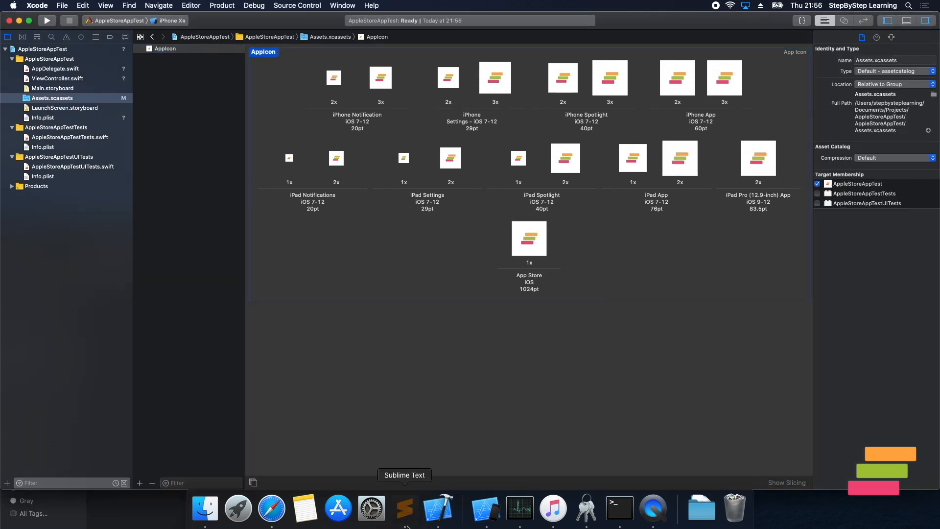
- Open the copied appstoreconnect.apple.com address from the notes in Safari
{"action": "key", "text": "super+shift+Left"}
{"action": "key", "text": "super+c"}
{"action": "left_click", "coordinate": [272, 507]}
{"action": "key", "text": "super+v"}
{"action": "key", "text": "Return"}
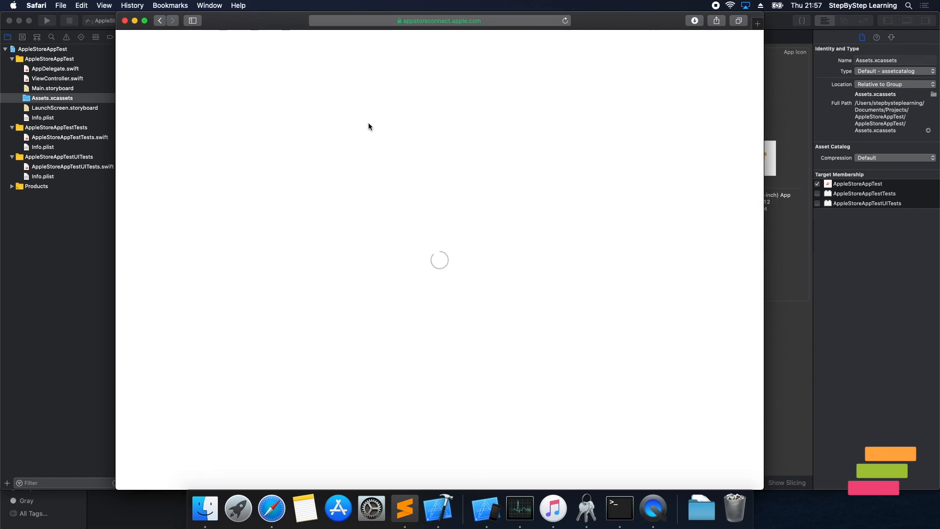
- Copy the identifier AppleStoreAppTest from the notes and autofill the saved Apple ID
{"action": "left_click", "coordinate": [405, 508]}
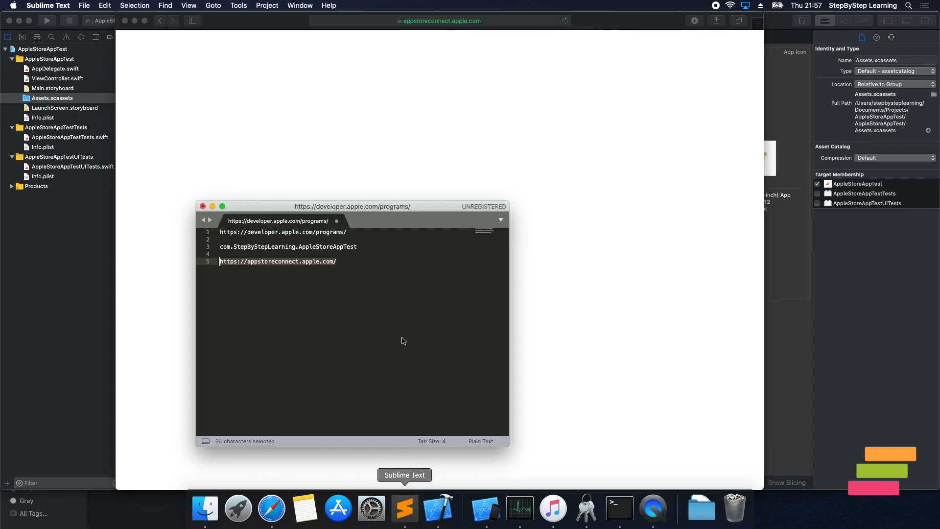
{"action": "double_click", "coordinate": [309, 247]}
{"action": "key", "text": "super+c"}
{"action": "left_click", "coordinate": [407, 152]}
{"action": "left_click", "coordinate": [404, 177]}
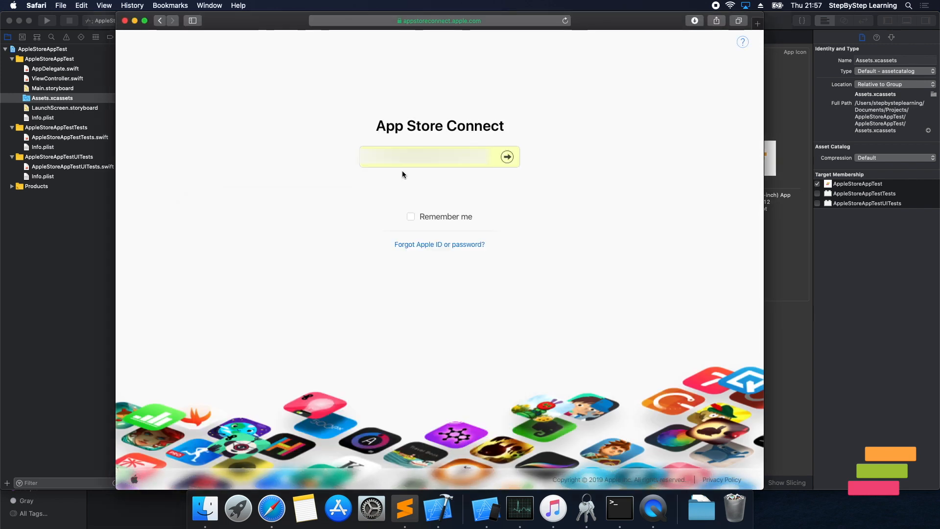
- Sign in with the saved Apple ID and password, then go to My Apps
{"action": "left_click", "coordinate": [509, 159]}
{"action": "left_click", "coordinate": [508, 177]}
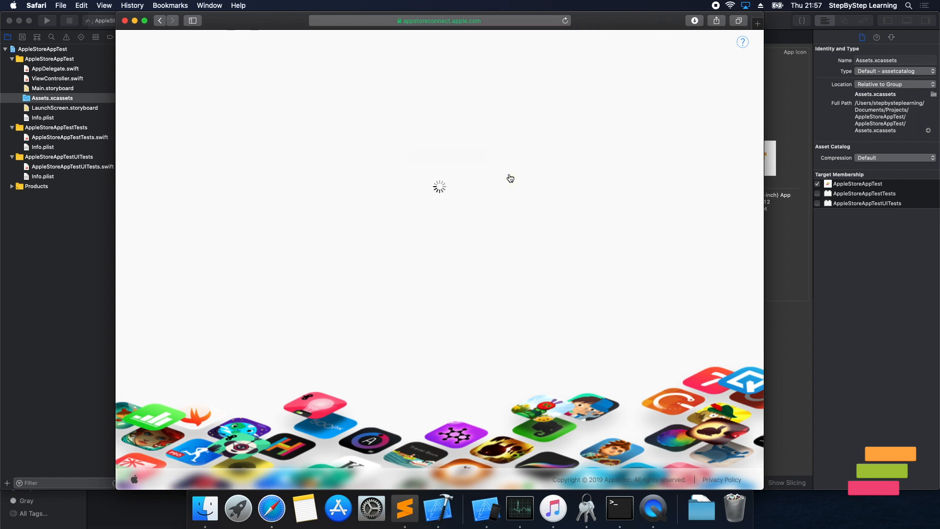
{"action": "left_click", "coordinate": [261, 206]}
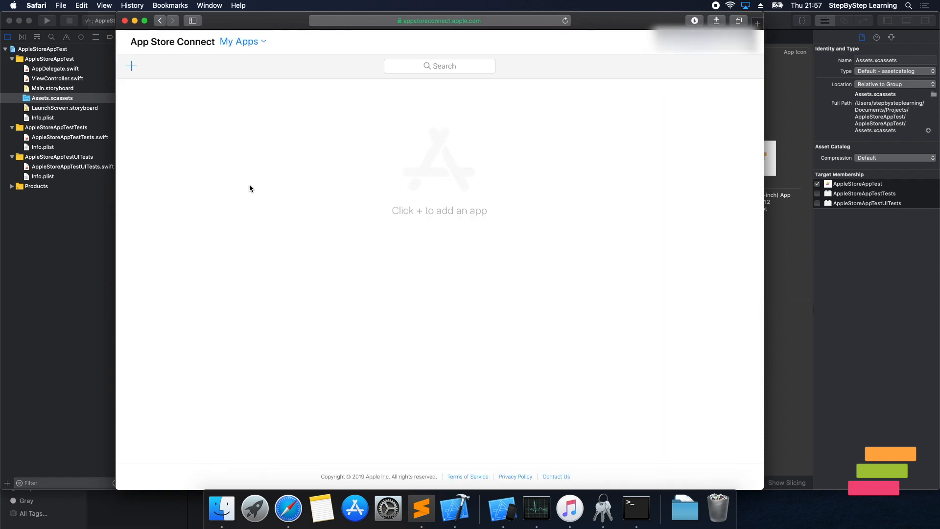
- Start a new iOS app named 'Apple Store App Test' from the pasted identifier
{"action": "left_click", "coordinate": [132, 67]}
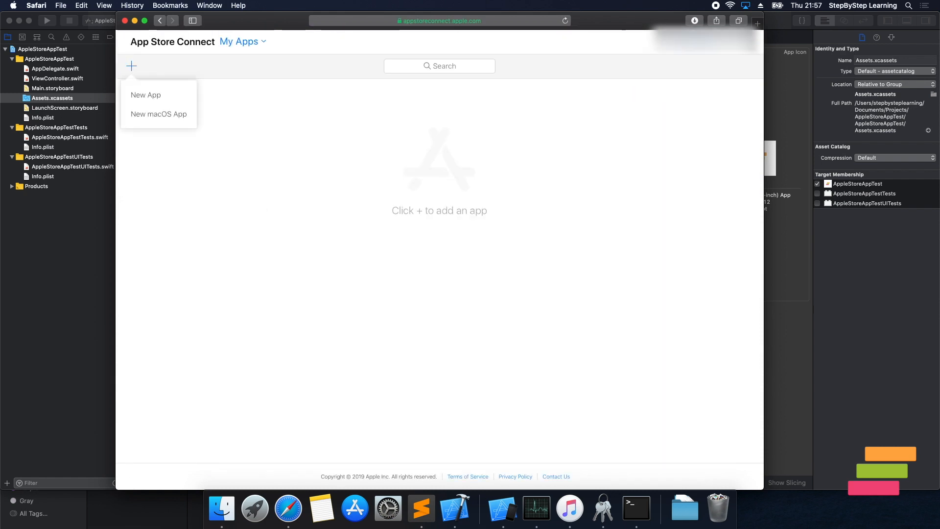
{"action": "left_click", "coordinate": [145, 96]}
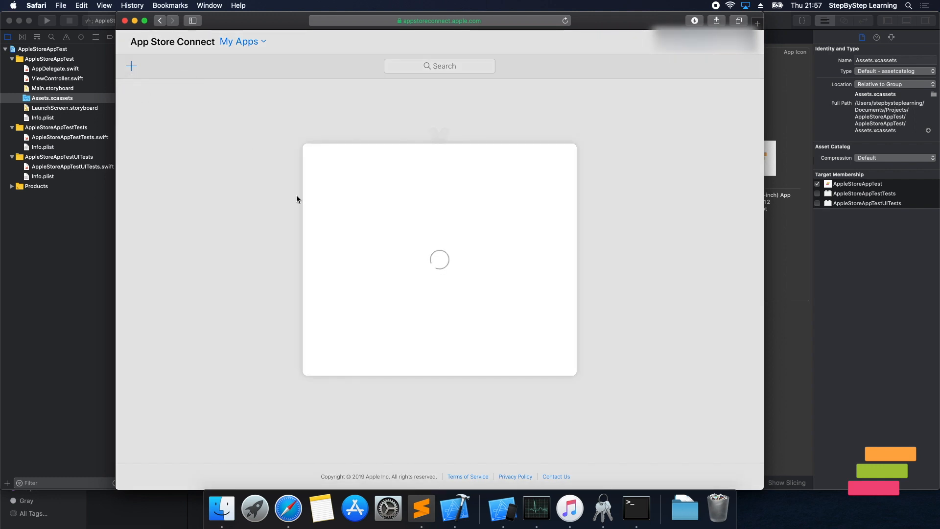
{"action": "left_click", "coordinate": [322, 159]}
{"action": "left_click", "coordinate": [348, 194]}
{"action": "key", "text": "super+v"}
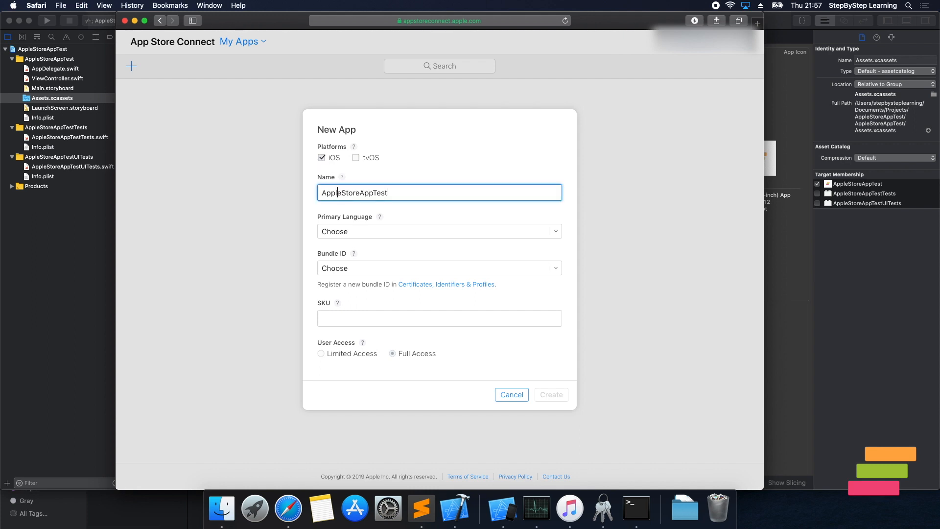
{"action": "left_click", "coordinate": [361, 192]}
{"action": "left_click", "coordinate": [380, 193]}
- Choose English (U.S.) as primary language and the Apple Store App Test bundle ID
{"action": "left_click", "coordinate": [373, 232]}
{"action": "key", "text": "e"}
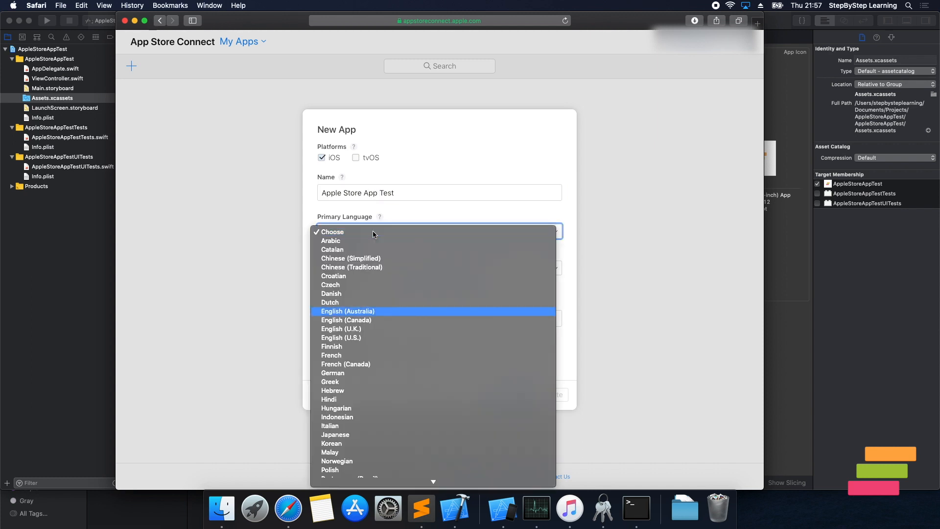
{"action": "key", "text": "Down"}
{"action": "key", "text": "Down"}
{"action": "key", "text": "Down"}
{"action": "key", "text": "Up"}
{"action": "key", "text": "Down"}
{"action": "key", "text": "Return"}
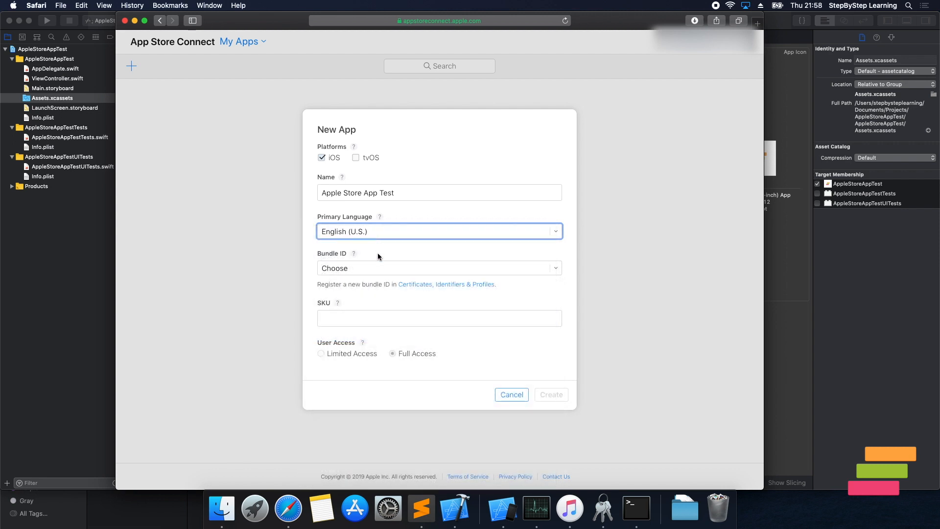
{"action": "left_click", "coordinate": [374, 268]}
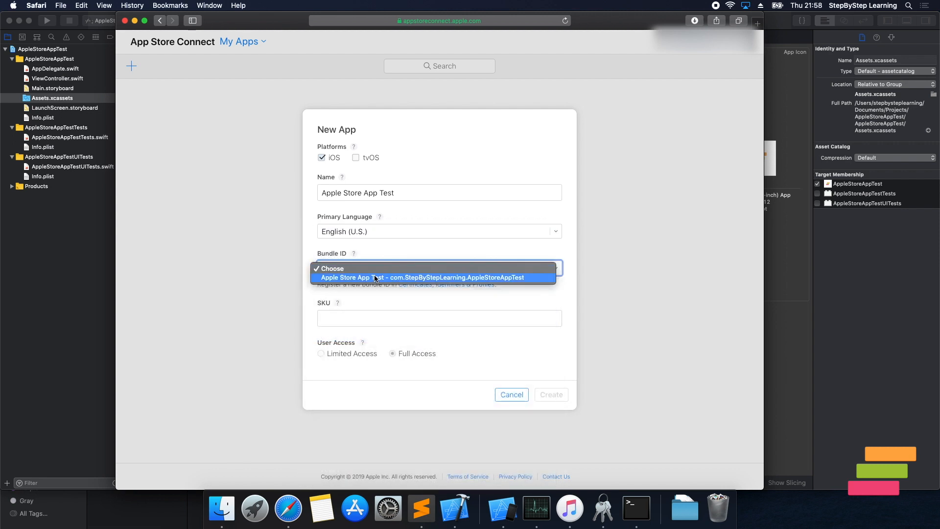
{"action": "left_click", "coordinate": [376, 278]}
- Paste AppleStoreAppTest as the SKU and create the app
{"action": "left_click", "coordinate": [364, 308]}
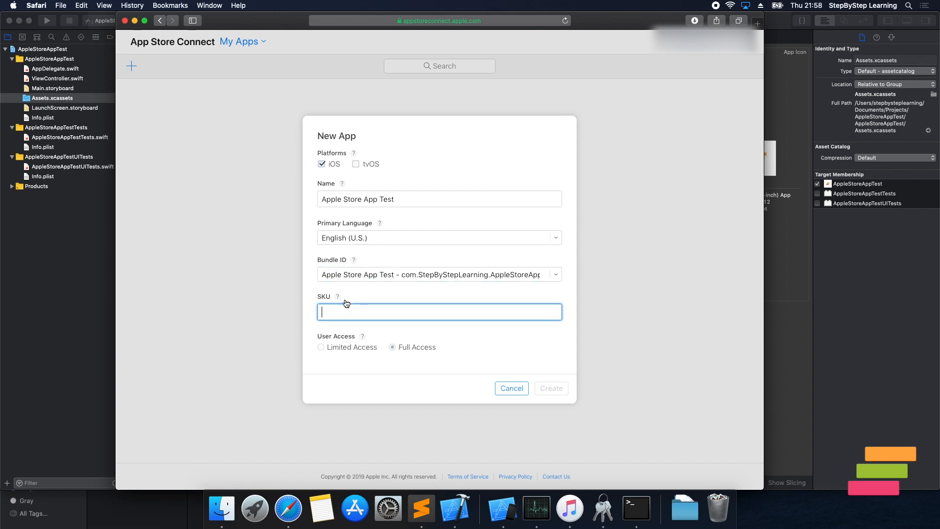
{"action": "left_click", "coordinate": [339, 297]}
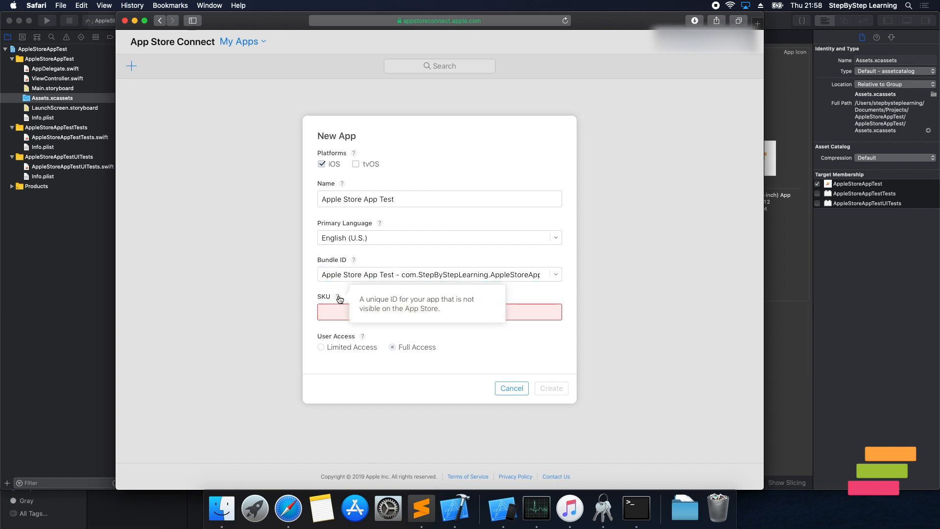
{"action": "left_click", "coordinate": [354, 312]}
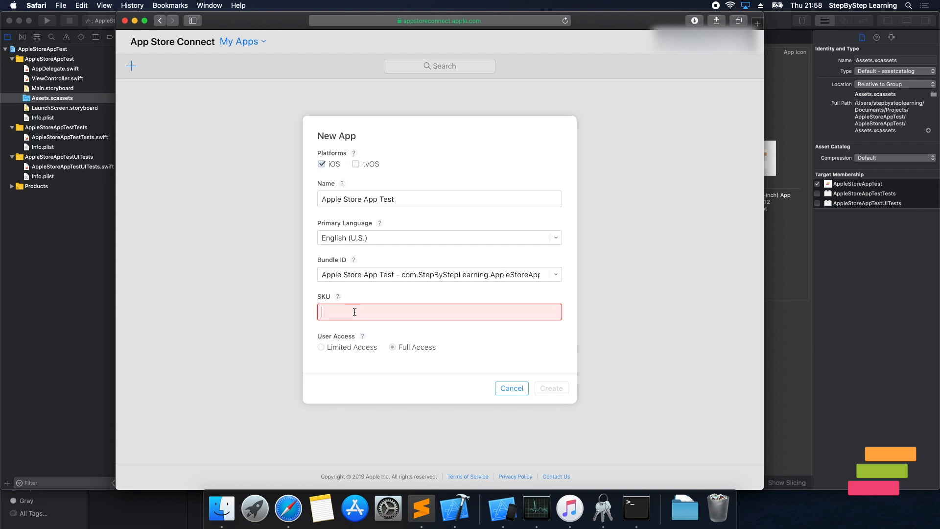
{"action": "key", "text": "super+Tab"}
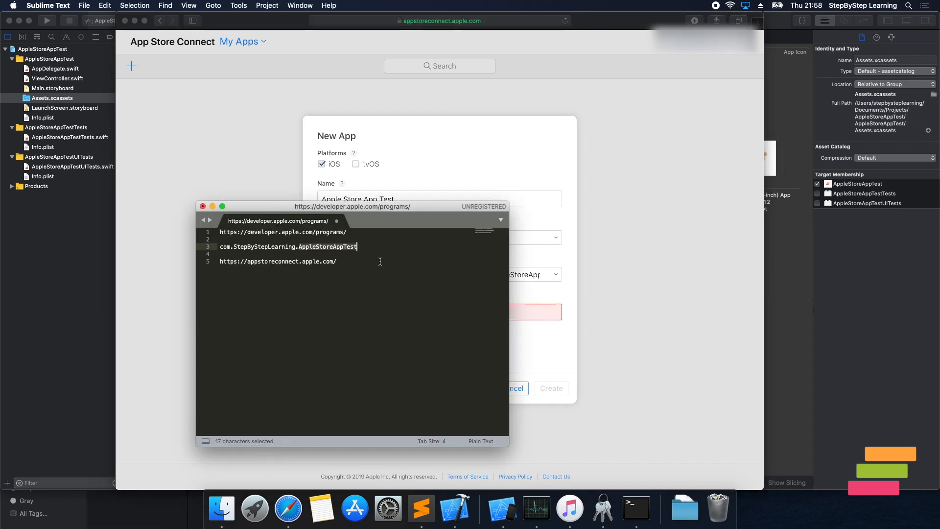
{"action": "key", "text": "super+c"}
{"action": "key", "text": "super+Tab"}
{"action": "key", "text": "super+v"}
{"action": "left_click", "coordinate": [444, 335]}
{"action": "left_click", "coordinate": [547, 388]}
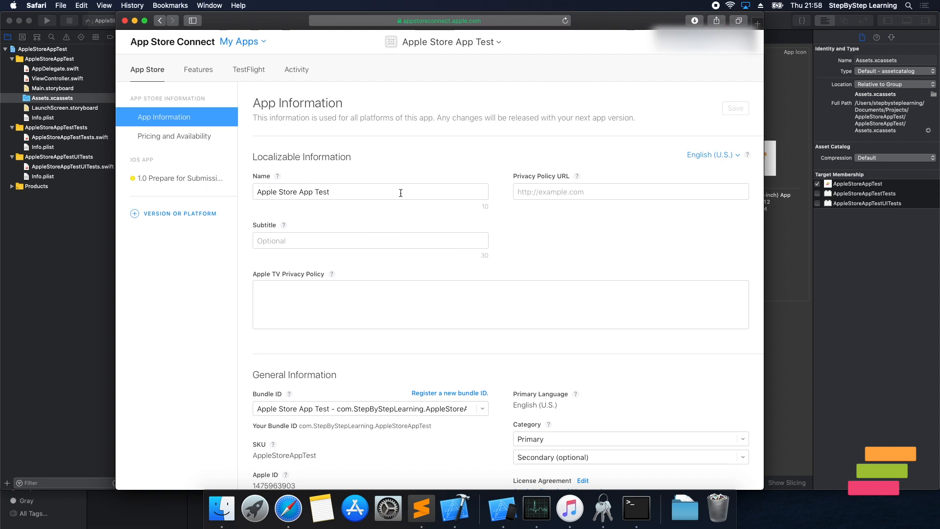
- Set the app's primary category to Education and save the App Information page
{"action": "scroll", "coordinate": [411, 264], "scroll_direction": "down", "scroll_amount": 5}
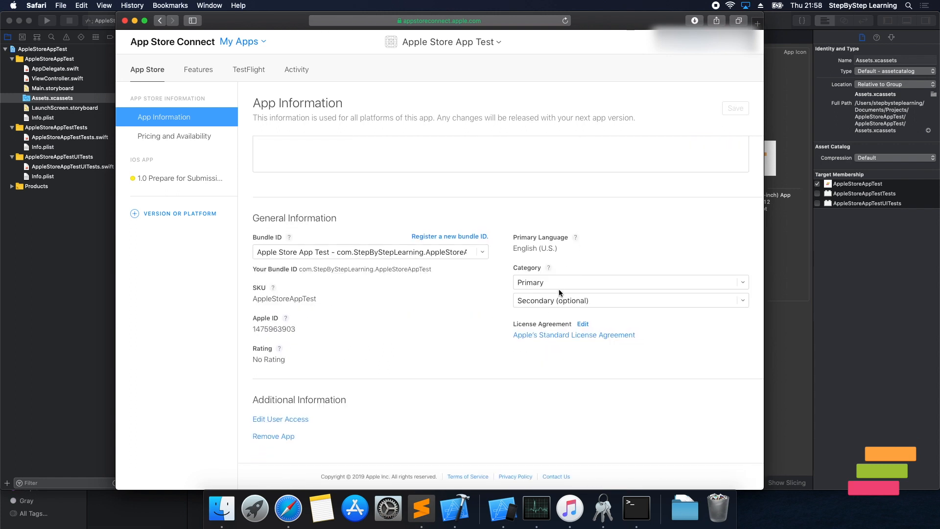
{"action": "left_click", "coordinate": [564, 282]}
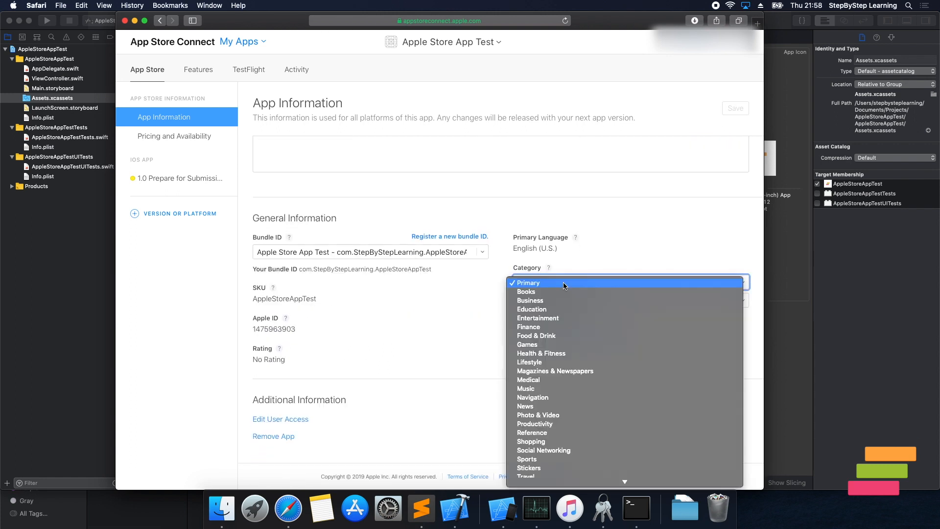
{"action": "left_click", "coordinate": [563, 308]}
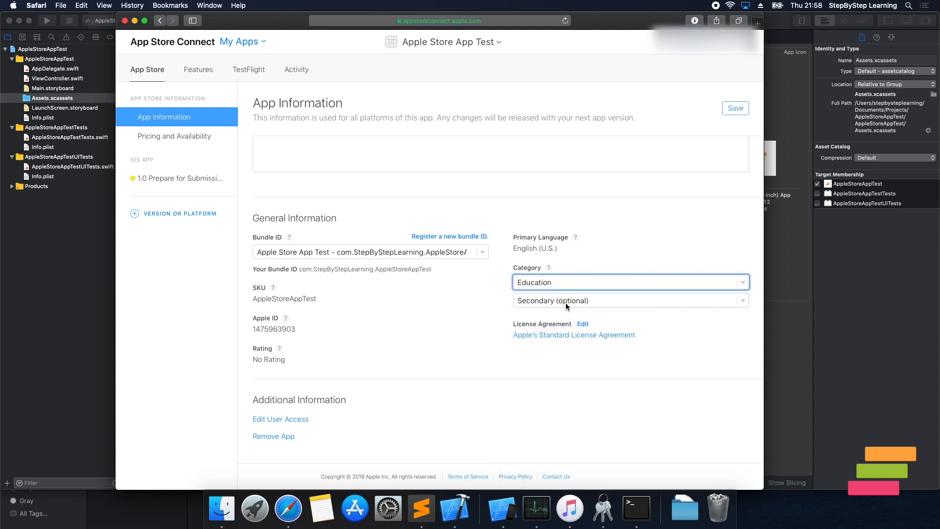
{"action": "left_click", "coordinate": [460, 309]}
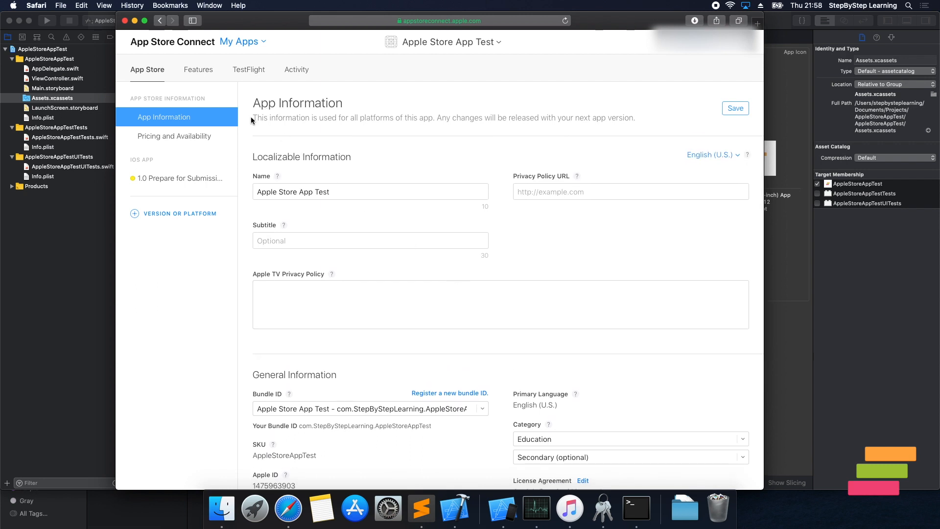
{"action": "left_click", "coordinate": [195, 138]}
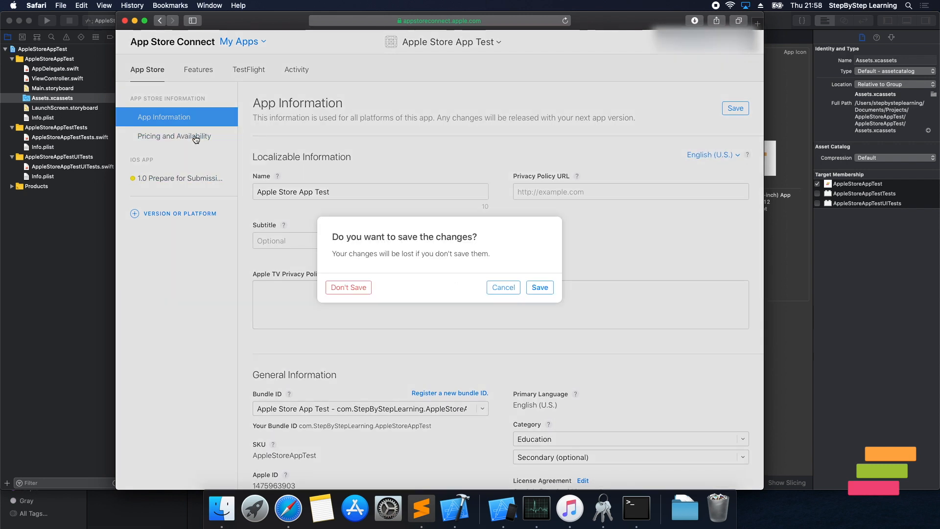
{"action": "left_click", "coordinate": [536, 290]}
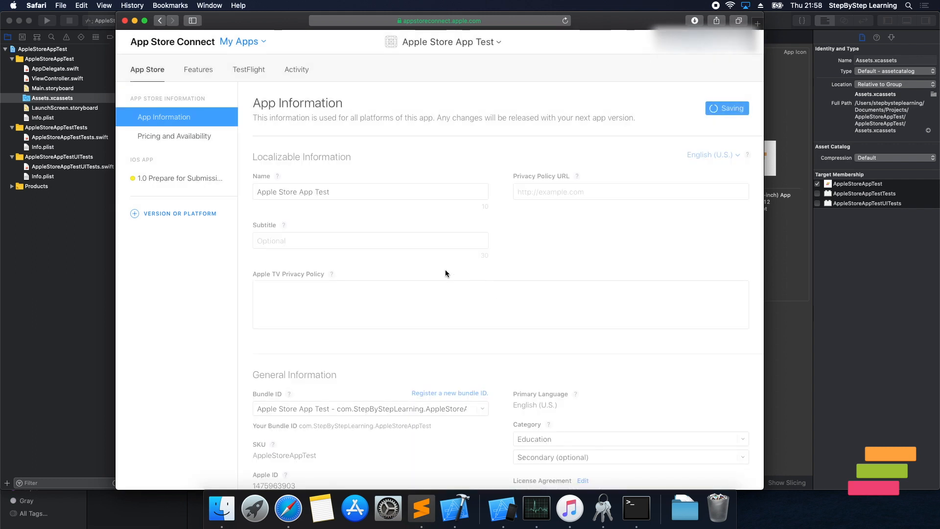
{"action": "scroll", "coordinate": [365, 226], "scroll_direction": "down", "scroll_amount": 2}
{"action": "scroll", "coordinate": [367, 225], "scroll_direction": "down", "scroll_amount": 5}
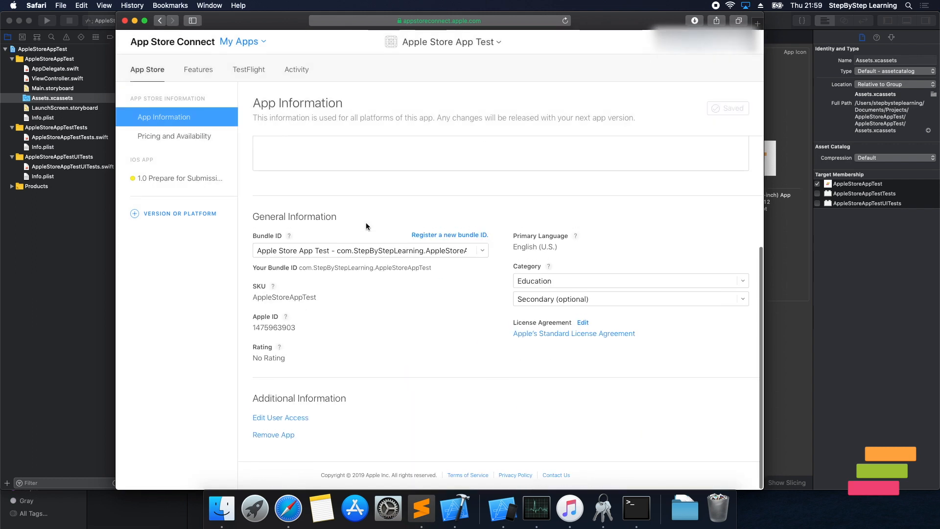
{"action": "scroll", "coordinate": [424, 320], "scroll_direction": "up", "scroll_amount": 6}
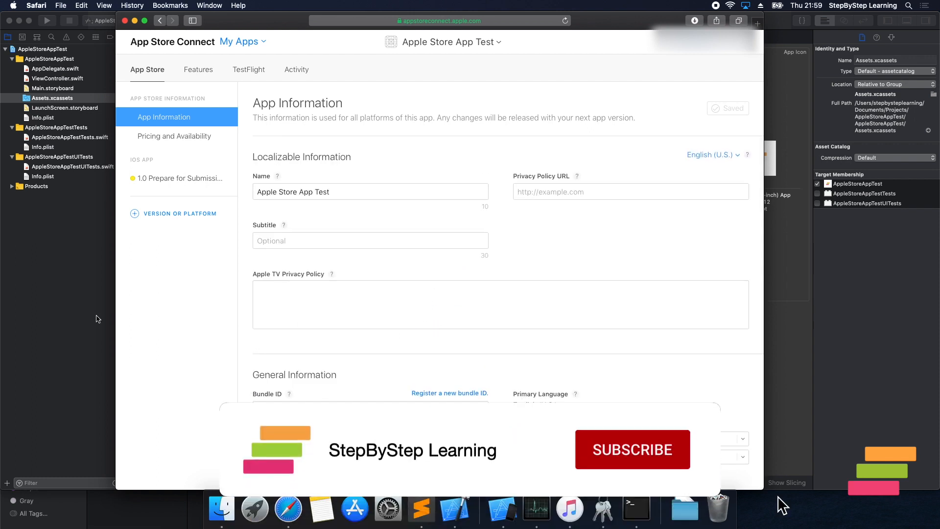
{"action": "left_click", "coordinate": [60, 311]}
- Archive the app for Generic iOS Device, entering the keychain password and allowing codesign always
{"action": "left_click", "coordinate": [199, 204]}
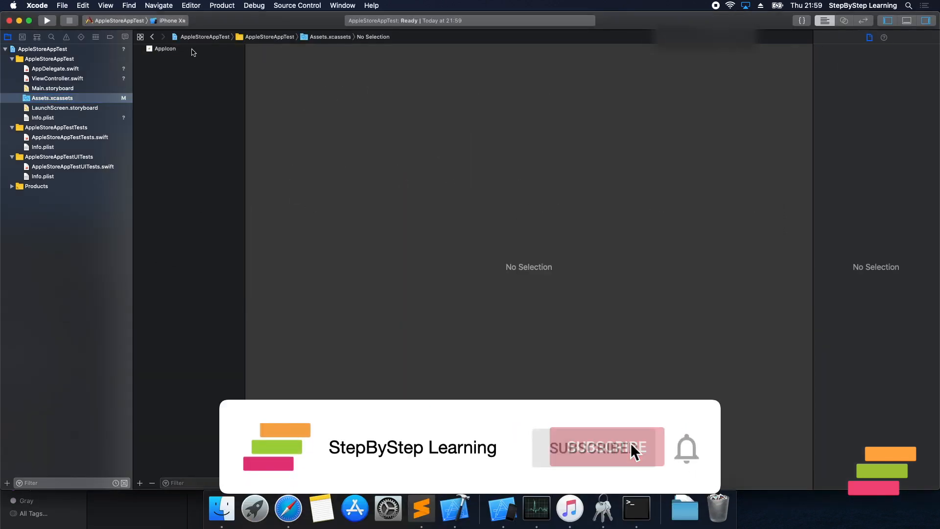
{"action": "left_click", "coordinate": [221, 6]}
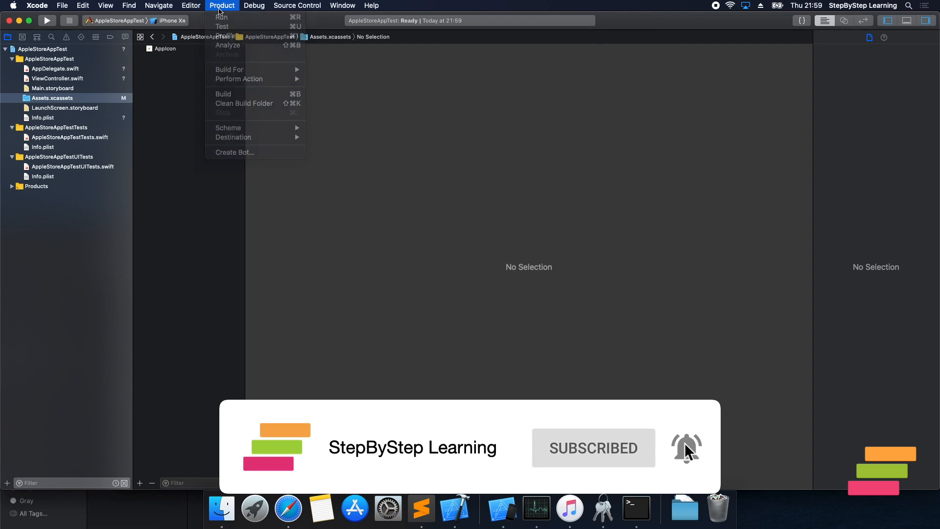
{"action": "key", "text": "Escape"}
{"action": "left_click", "coordinate": [174, 20]}
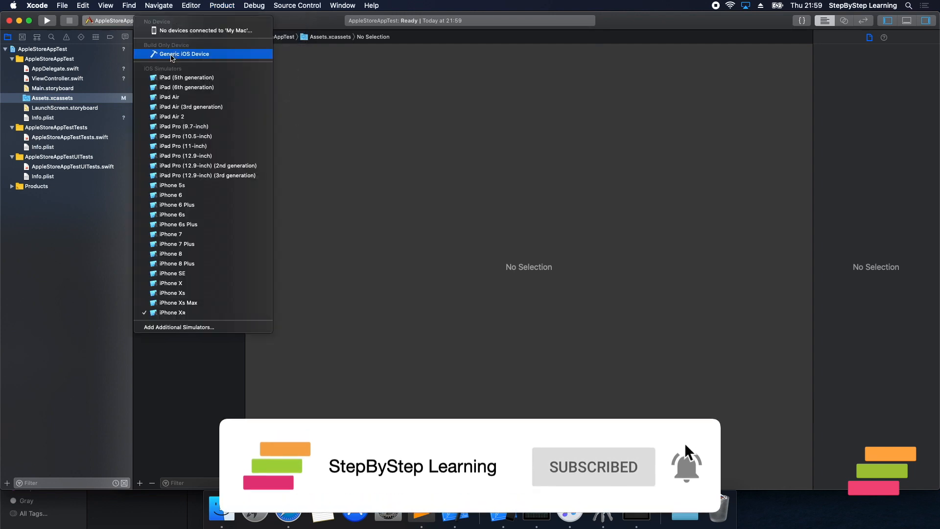
{"action": "left_click", "coordinate": [172, 54]}
{"action": "left_click", "coordinate": [222, 5]}
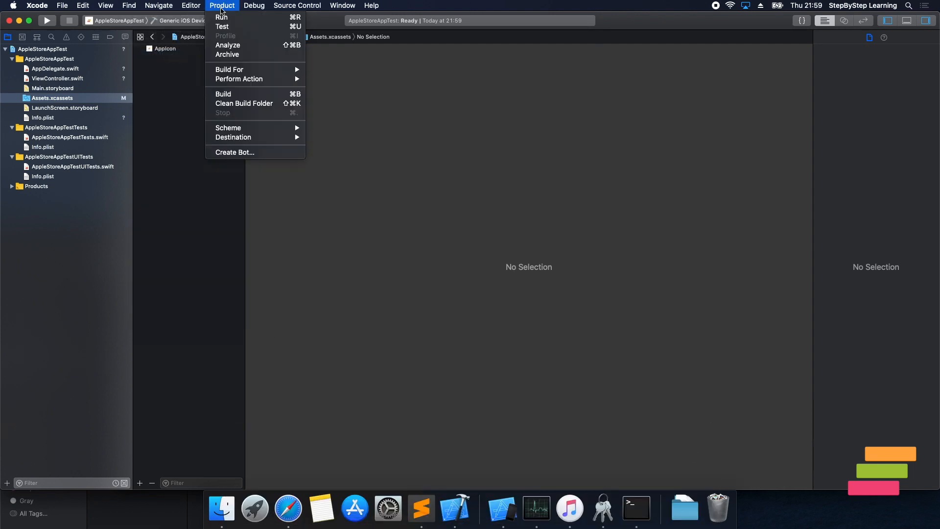
{"action": "left_click", "coordinate": [230, 55]}
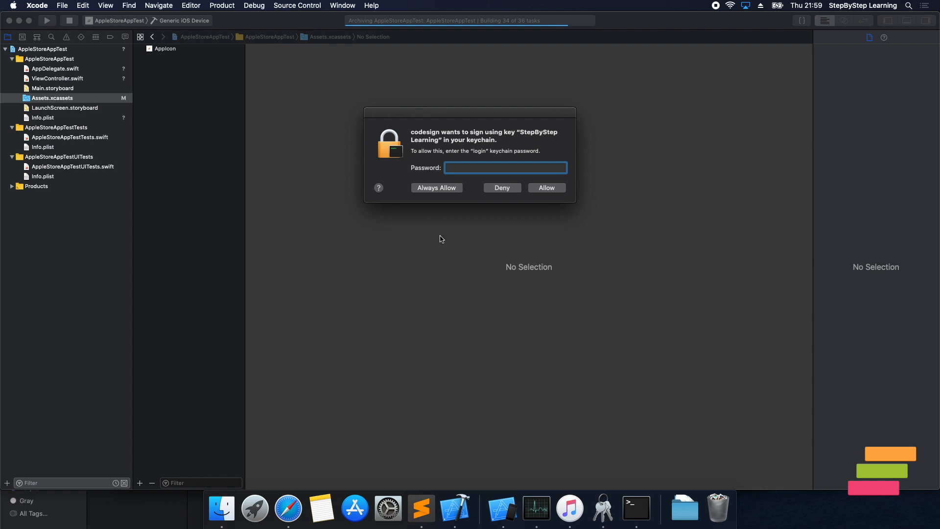
{"action": "type", "text": "••••••••"}
{"action": "left_click", "coordinate": [441, 188]}
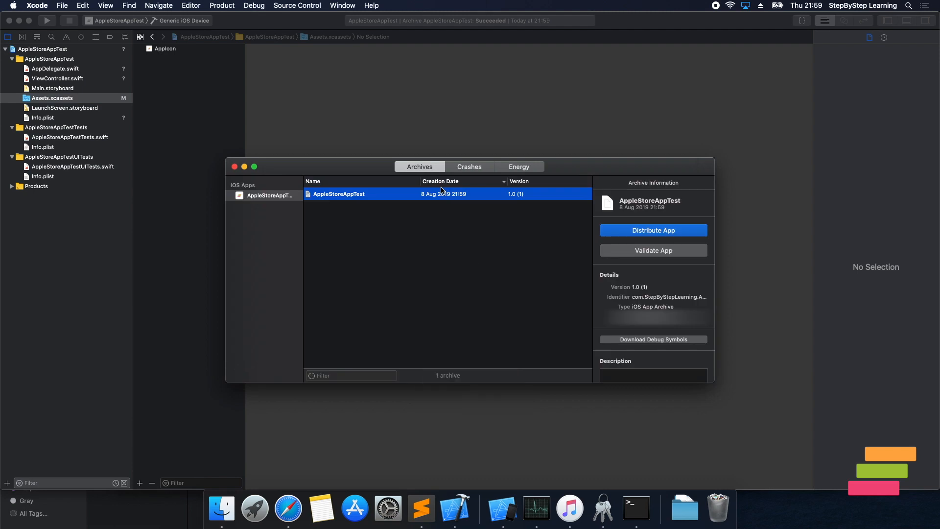
- Begin iOS App Store distribution of the archive, then open Manage Accounts after the no-account error
{"action": "left_click", "coordinate": [634, 234]}
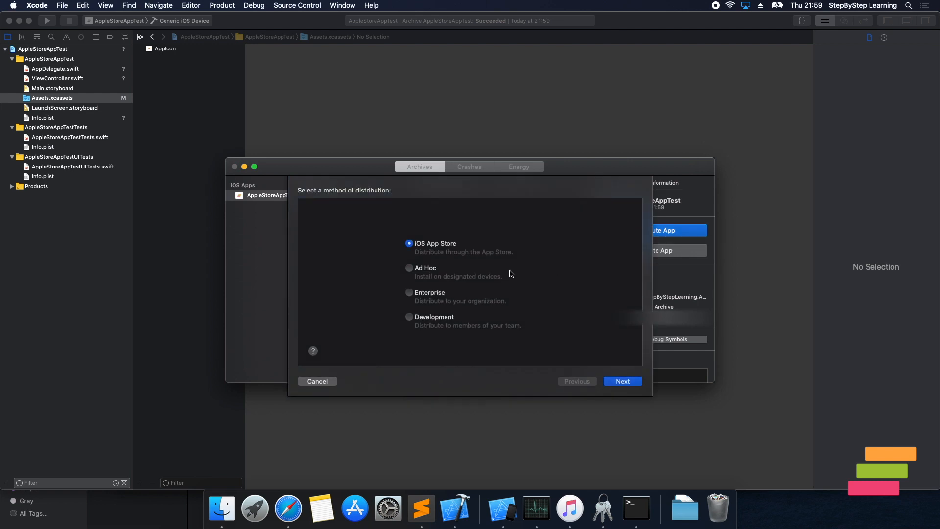
{"action": "left_click", "coordinate": [621, 384]}
{"action": "left_click", "coordinate": [619, 383]}
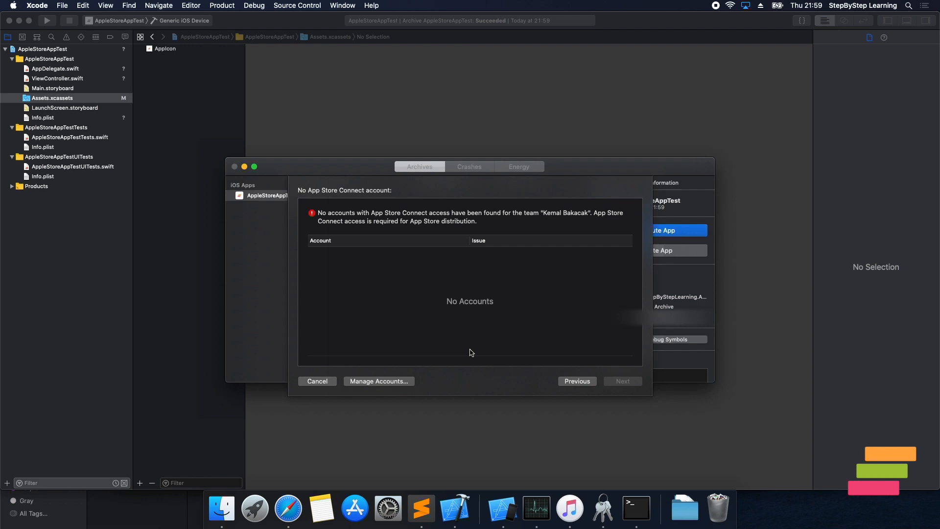
{"action": "left_click", "coordinate": [405, 382]}
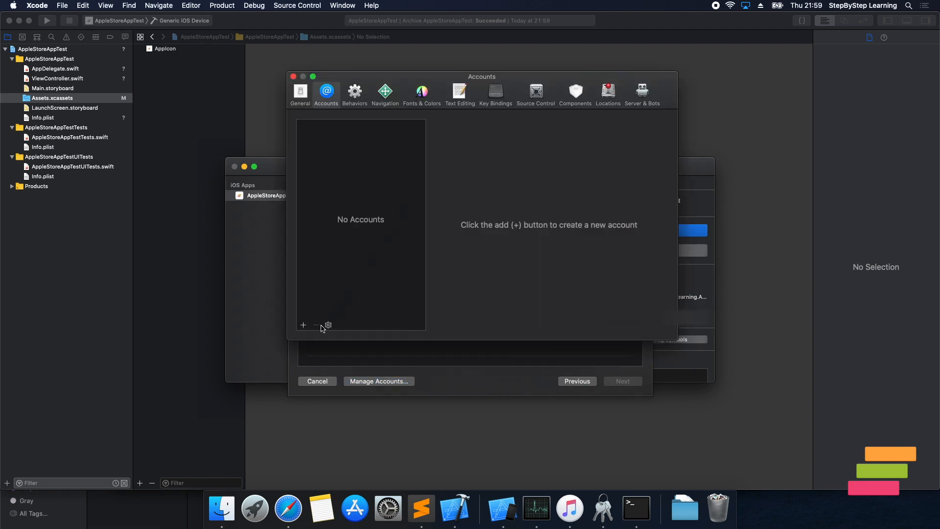
- Add an Apple ID account, entering the Apple ID, its password and the two-factor verification code
{"action": "left_click", "coordinate": [304, 325]}
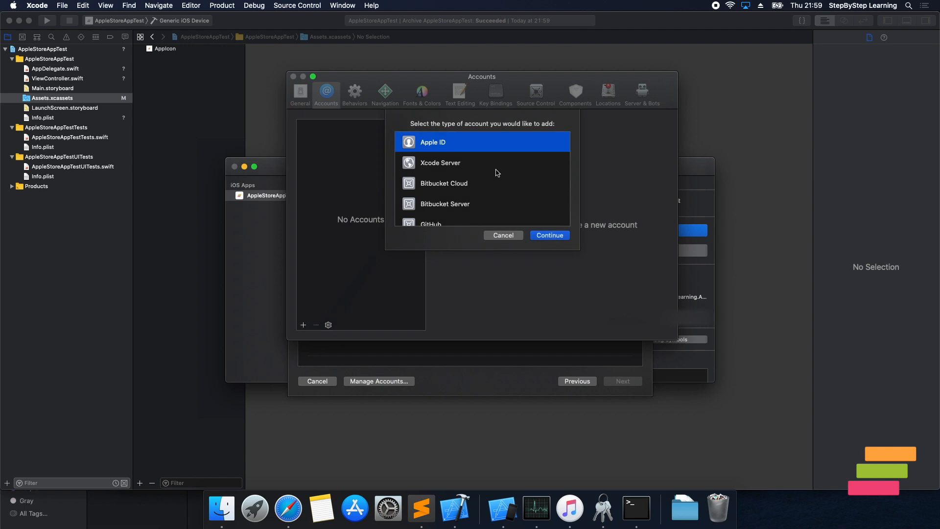
{"action": "scroll", "coordinate": [516, 197], "scroll_direction": "down", "scroll_amount": 5}
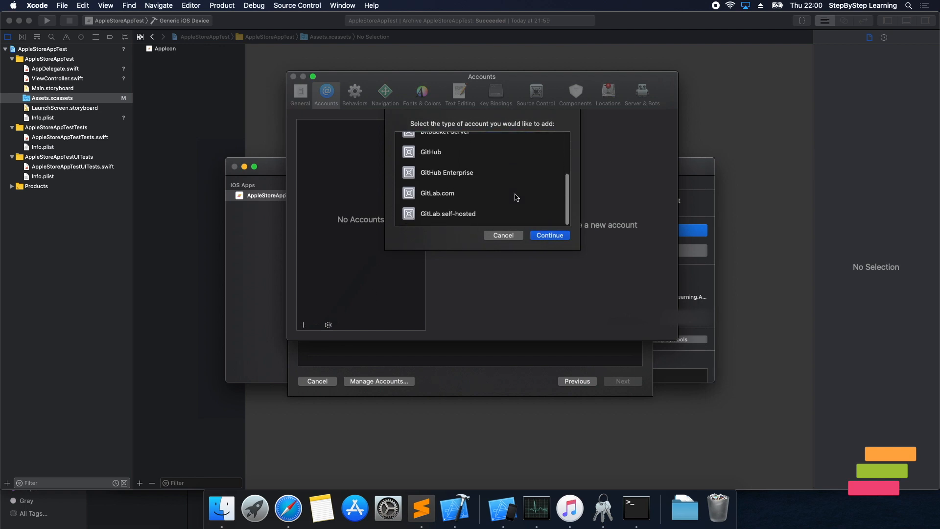
{"action": "scroll", "coordinate": [516, 197], "scroll_direction": "up", "scroll_amount": 5}
{"action": "left_click", "coordinate": [542, 235]}
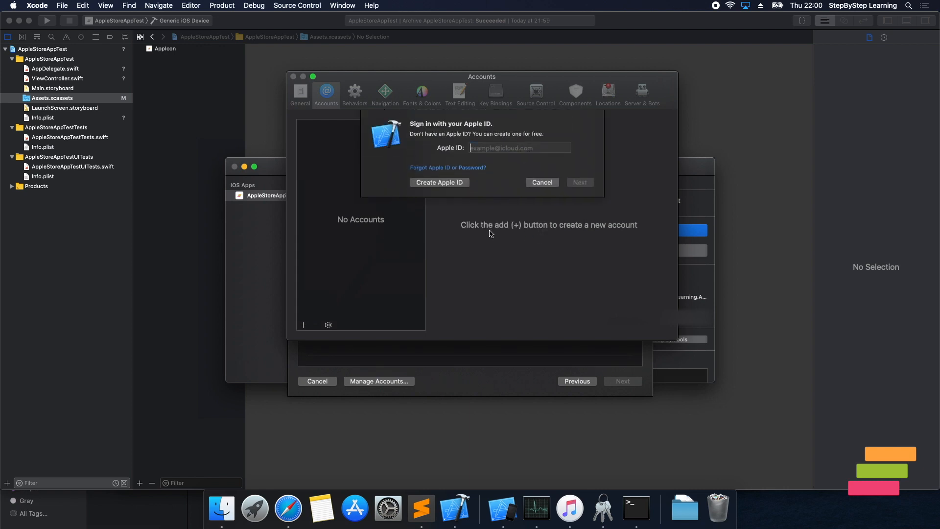
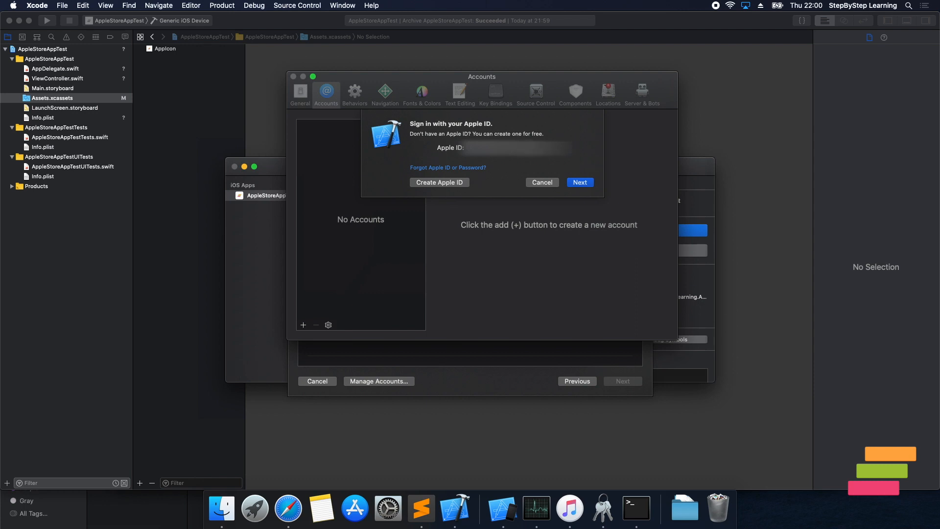
{"action": "key", "text": "Return"}
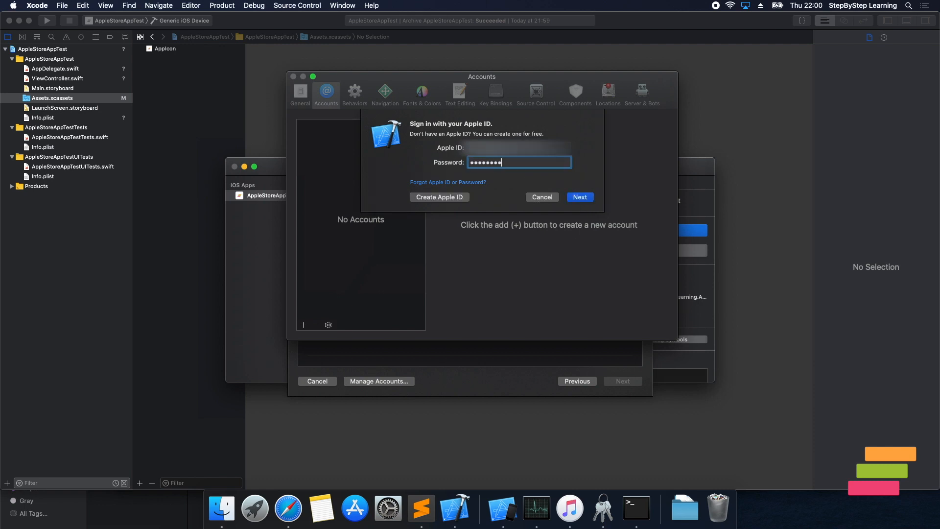
{"action": "key", "text": "Return"}
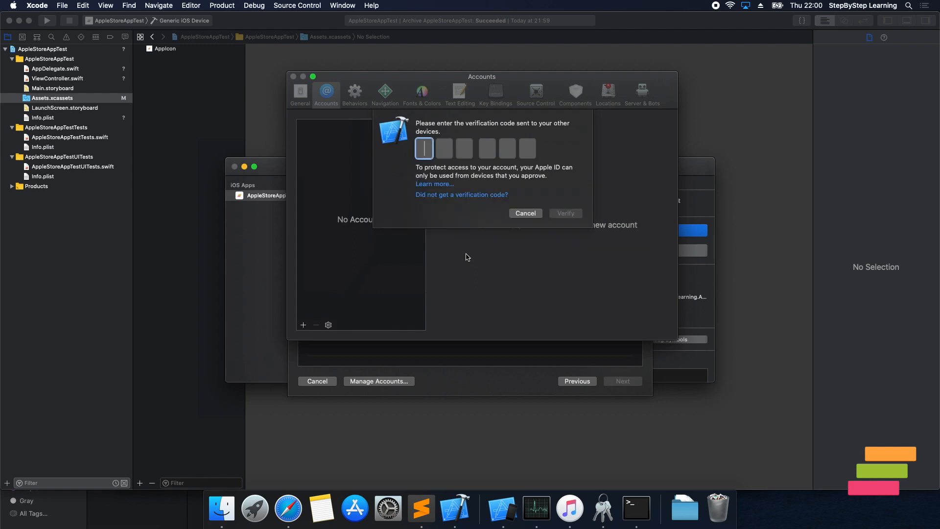
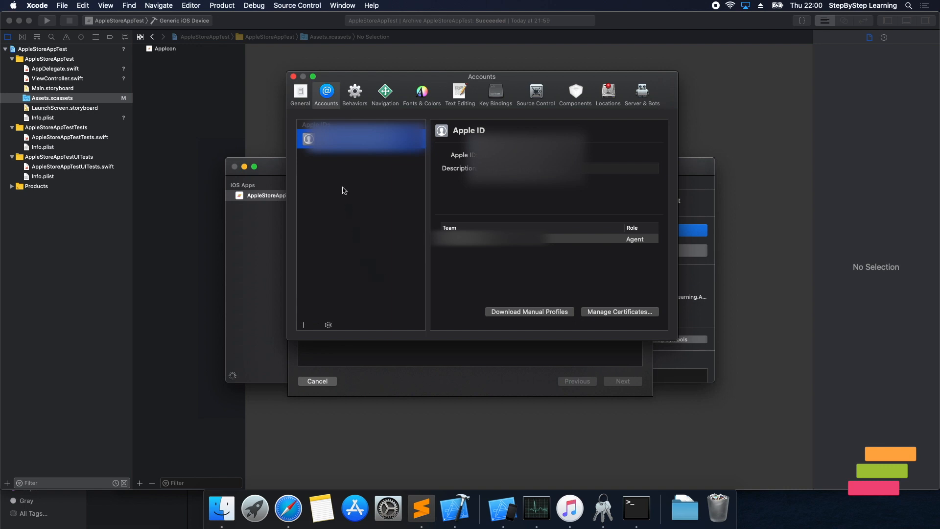
- Sign the distribution with the Apple Store App Test Profile to reach the AppleStoreAppTest.ipa summary
{"action": "left_click", "coordinate": [294, 77]}
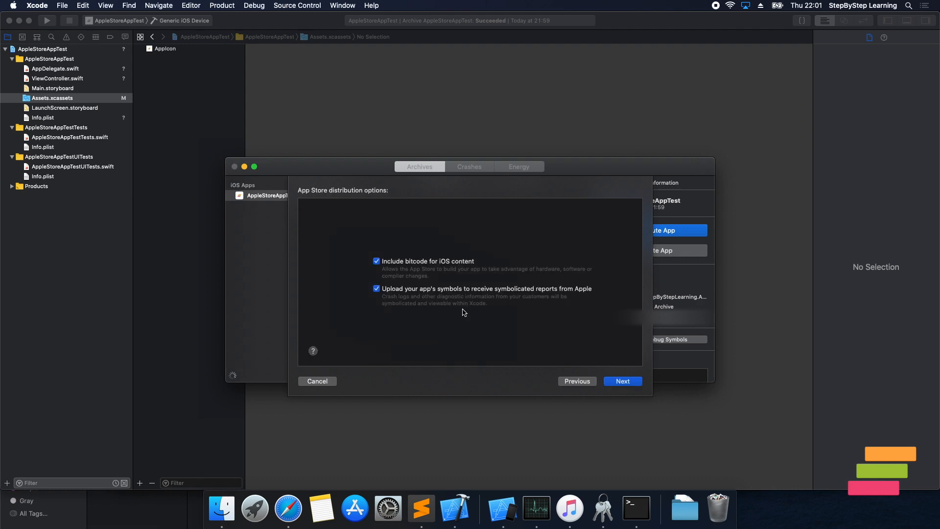
{"action": "left_click", "coordinate": [620, 382]}
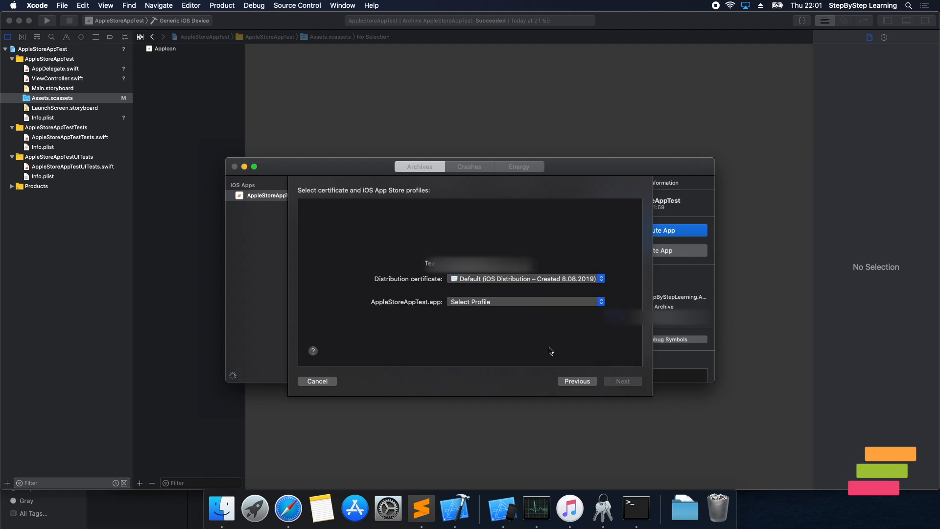
{"action": "left_click", "coordinate": [537, 302]}
{"action": "left_click", "coordinate": [536, 304]}
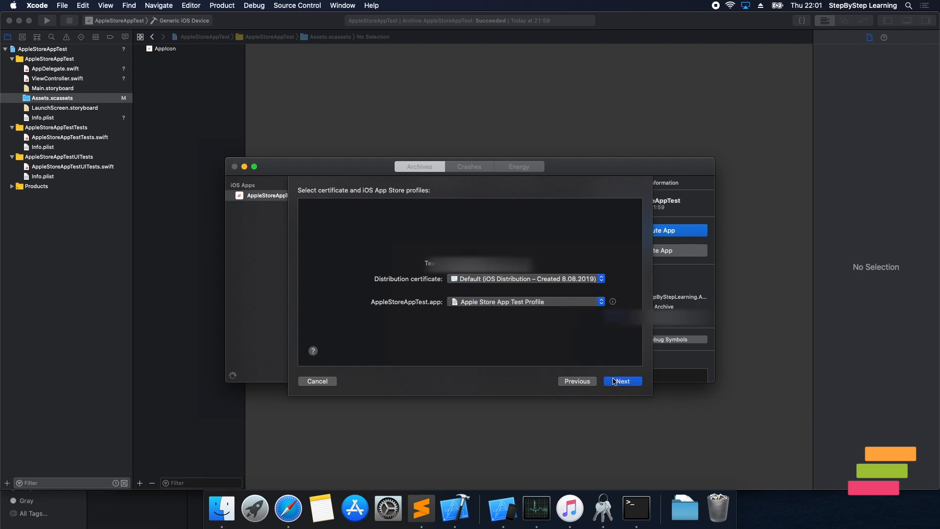
{"action": "left_click", "coordinate": [614, 382]}
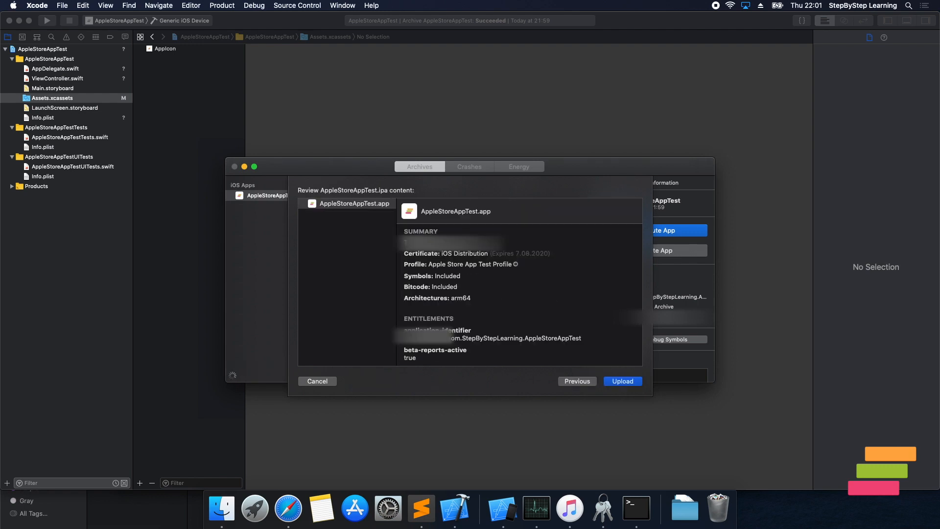
- Upload AppleStoreAppTest.ipa to App Store Connect
{"action": "left_click", "coordinate": [626, 386]}
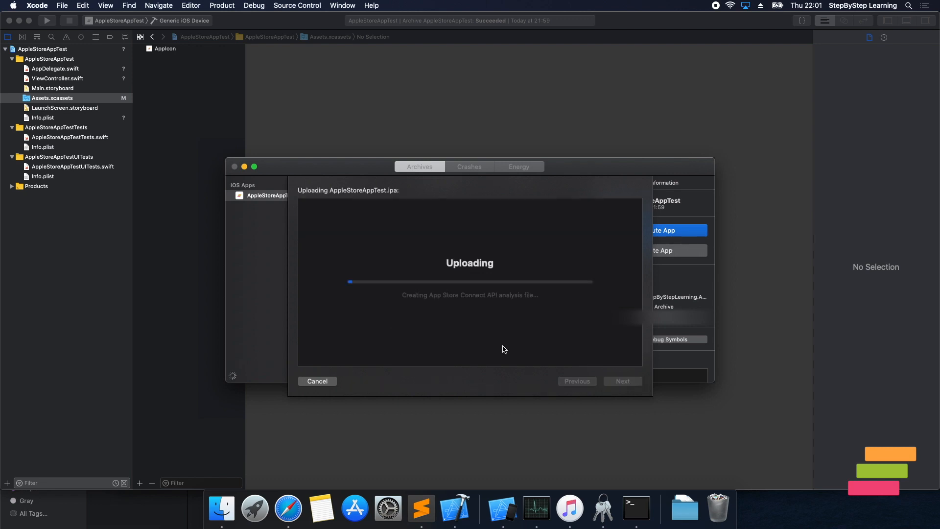